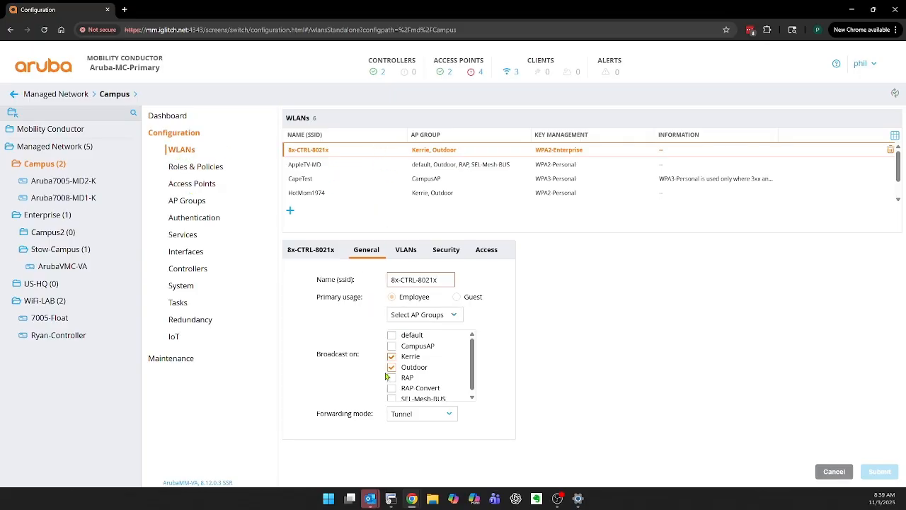
Review the VLAN, security and access settings of the 8x-CTRL-8021x WLAN
click(403, 252)
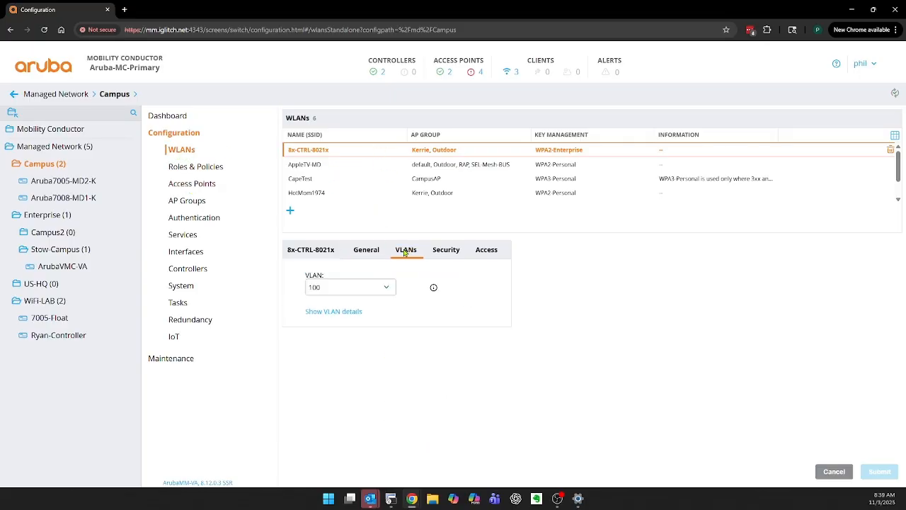
click(438, 251)
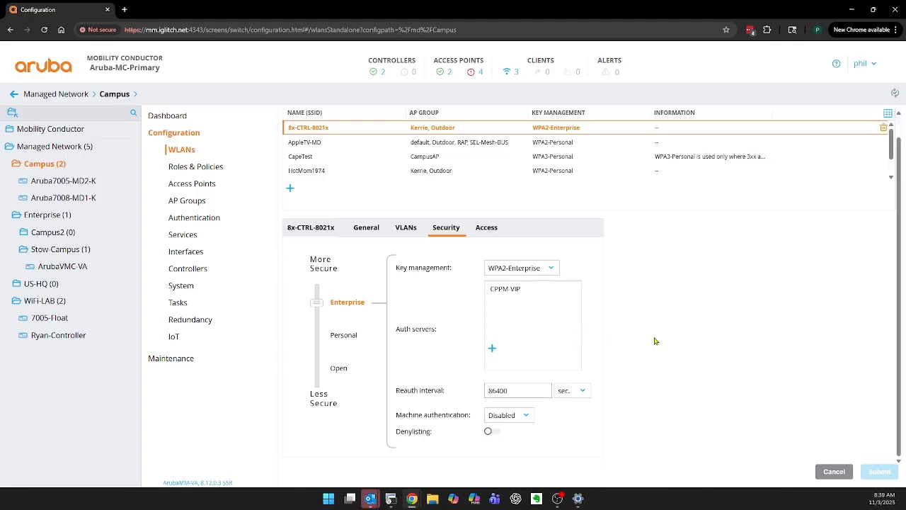
scroll(654, 340, up, 1)
click(488, 249)
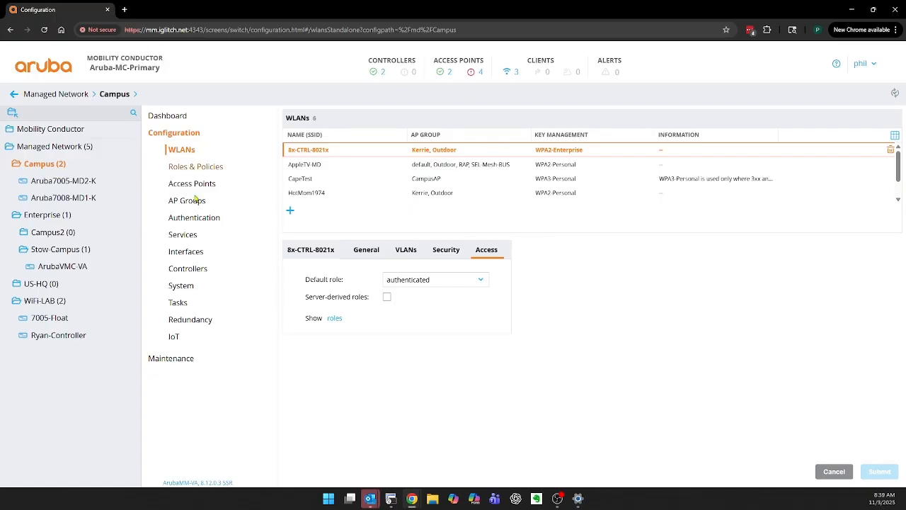
Open the list of SSID profiles under Wireless LAN in the Campus group's system profiles
click(181, 285)
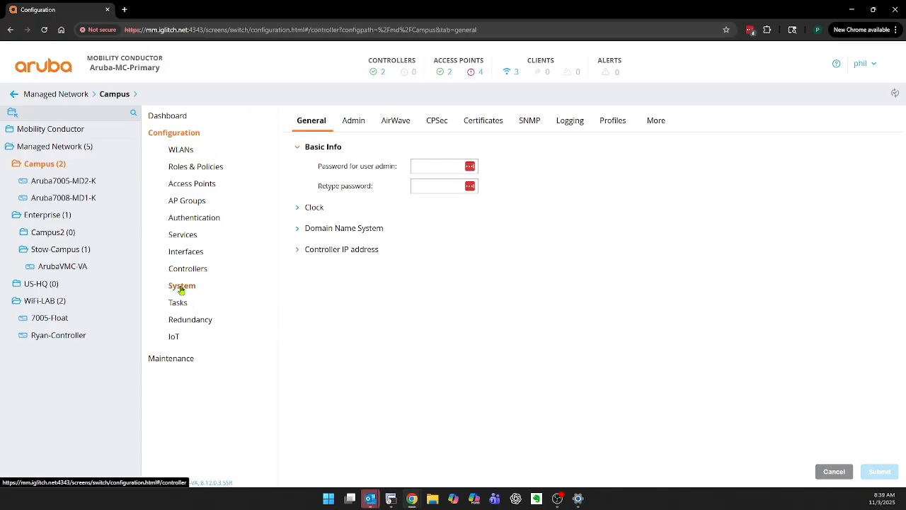
click(614, 121)
click(350, 381)
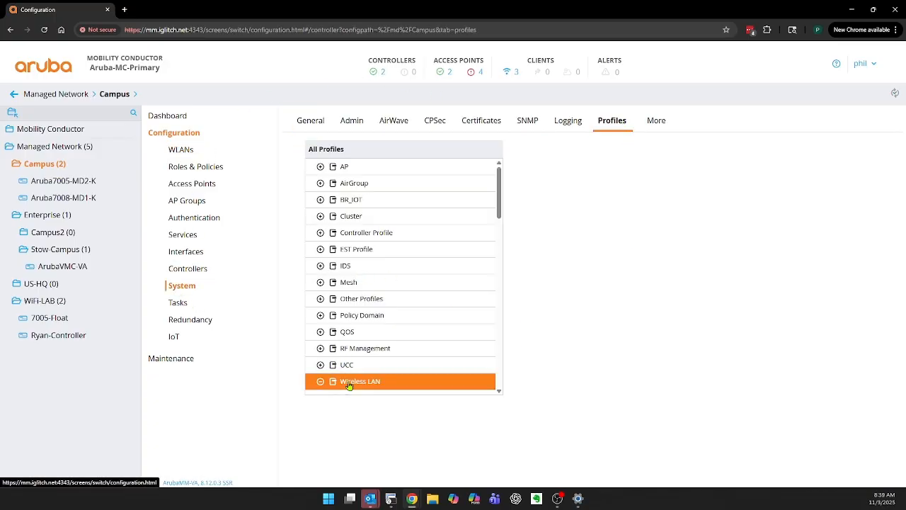
scroll(411, 333, down, 2)
scroll(409, 307, down, 7)
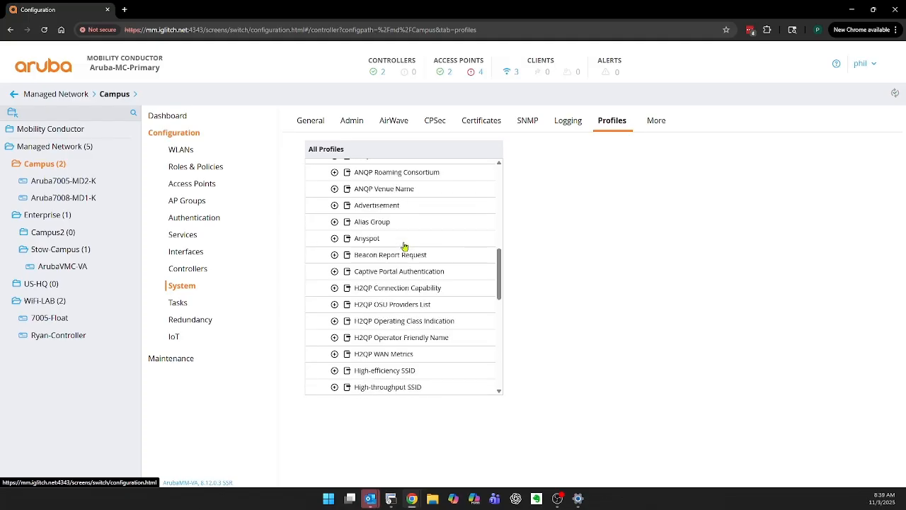
scroll(401, 251, down, 2)
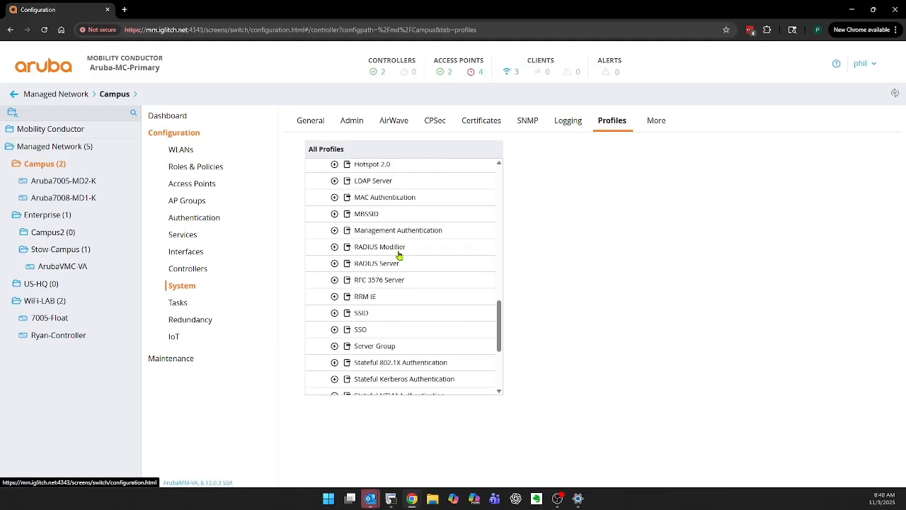
scroll(368, 274, down, 1)
click(361, 266)
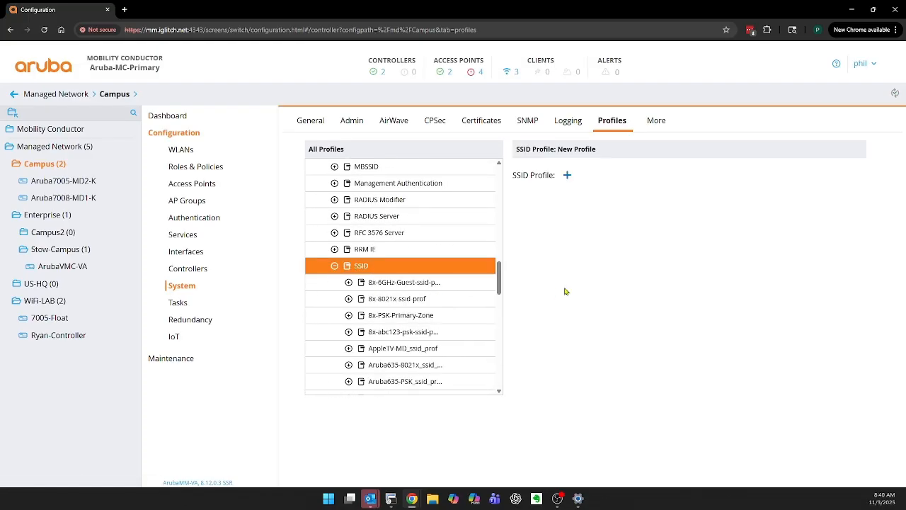
Open the 8x-8021x-ssid-prof profile and examine its 802.11a and 802.11g basic and transmit rates
scroll(457, 285, down, 1)
scroll(453, 282, down, 1)
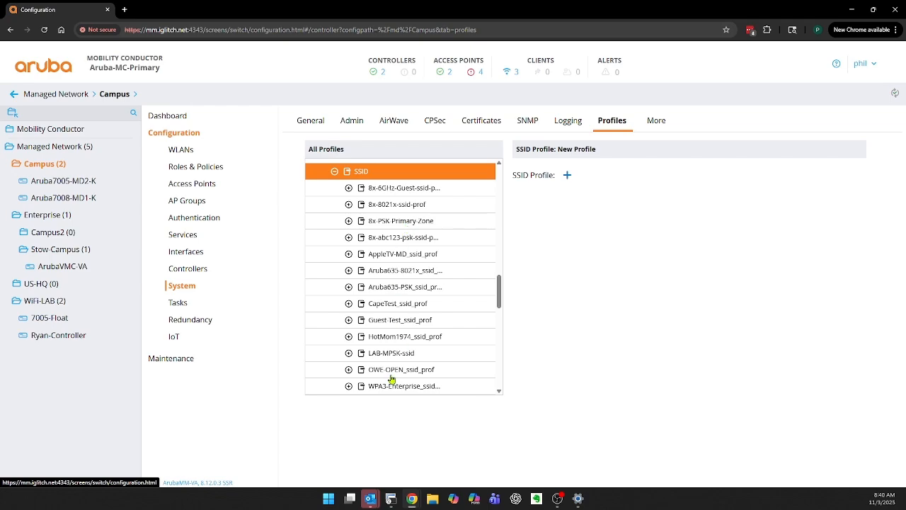
click(396, 210)
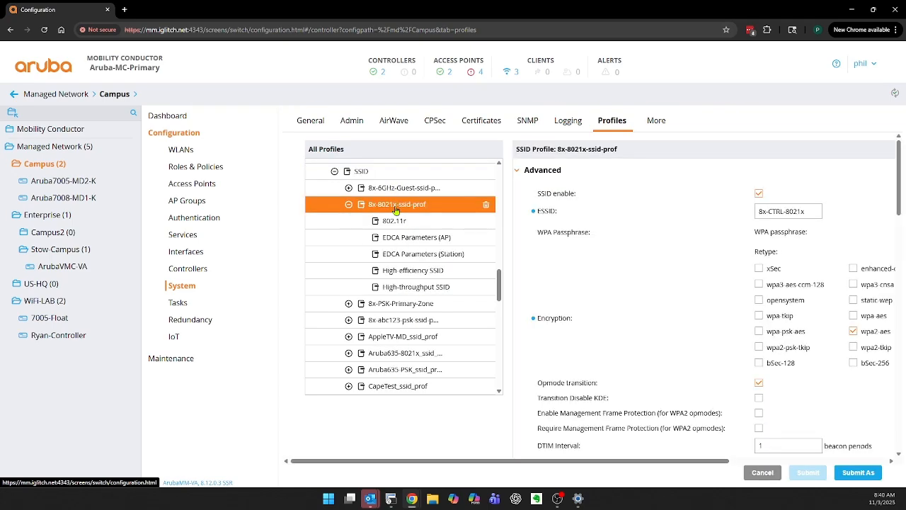
scroll(657, 257, down, 1)
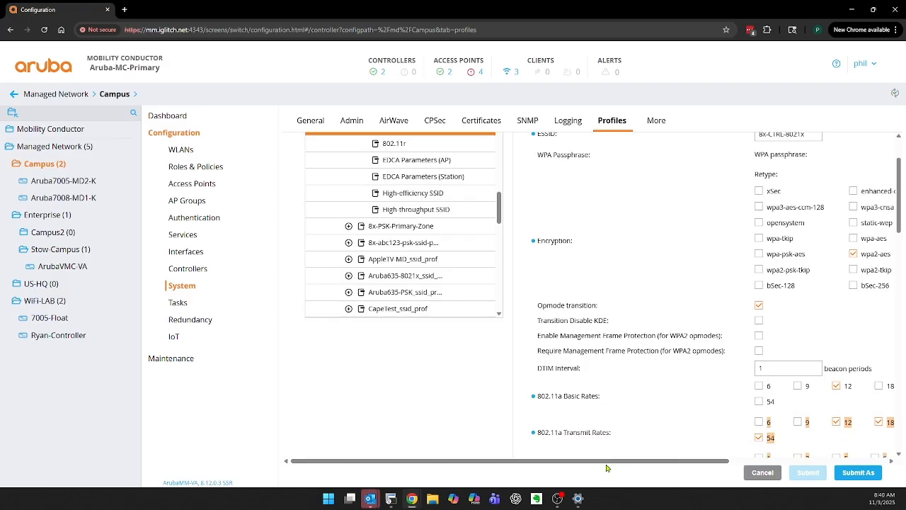
scroll(662, 458, down, 1)
scroll(643, 468, down, 2)
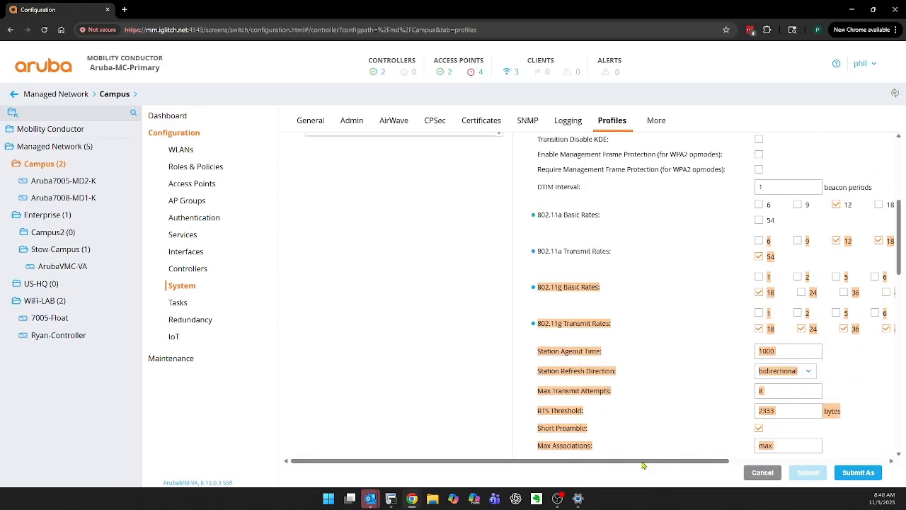
drag(455, 465, 552, 471)
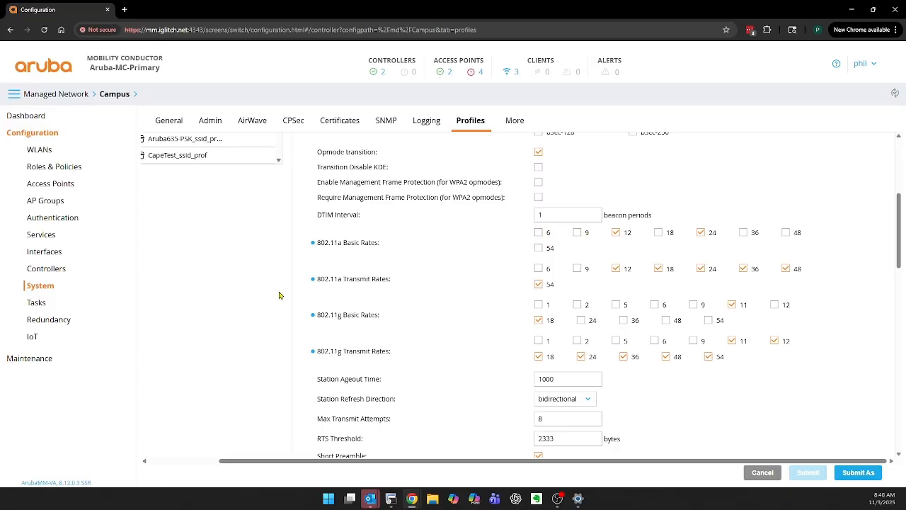
In the AppleTV-MD_ssid_prof profile, clear 6 from the 802.11a basic rates and replace 1 and 2 with 12 in the 802.11g basic rates
drag(333, 463, 296, 312)
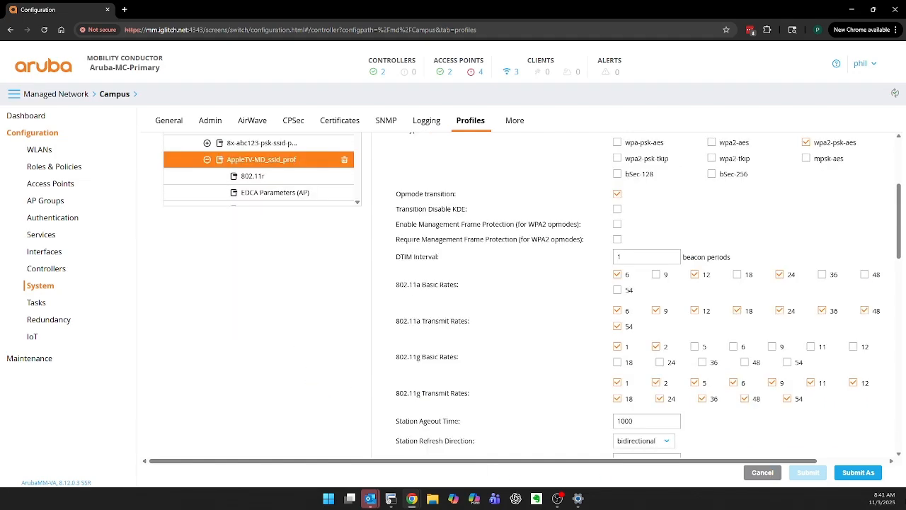
click(891, 460)
click(891, 461)
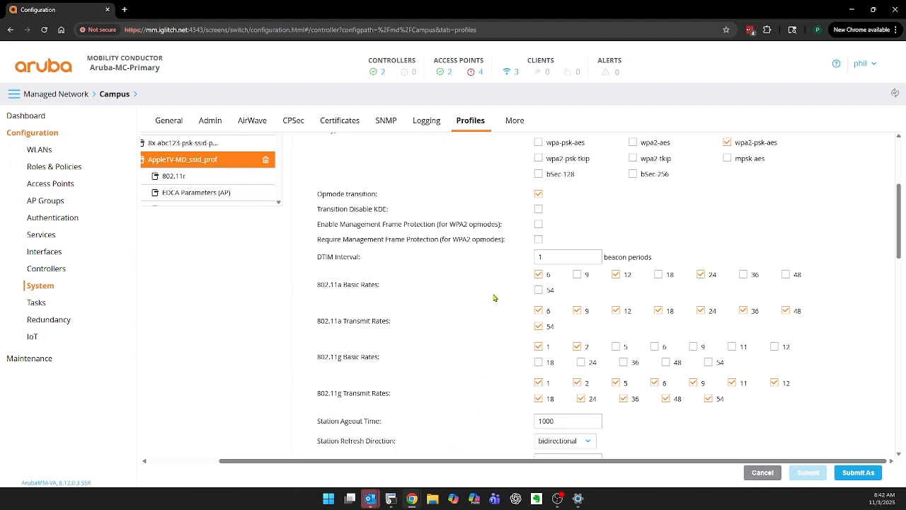
click(538, 276)
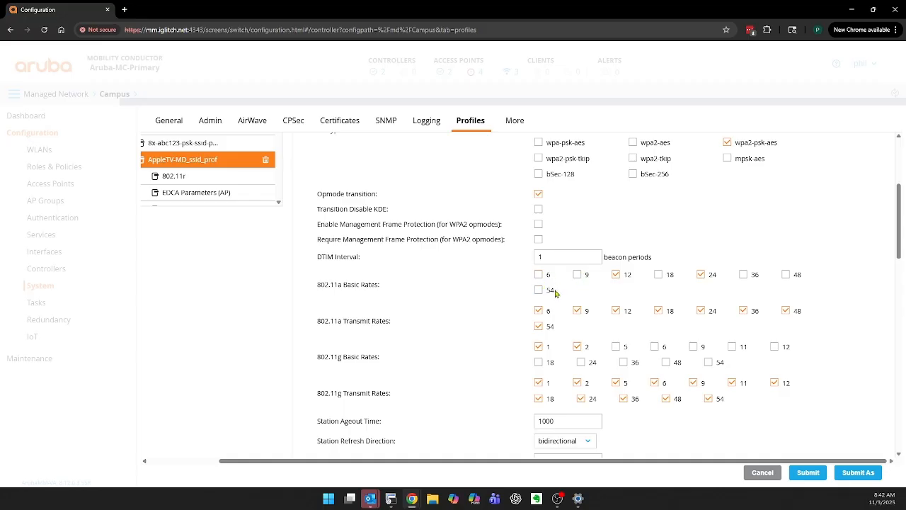
click(539, 347)
click(578, 348)
click(775, 347)
Clear 6 and 9 from the 802.11a transmit rates and 1, 2, 5, 6, 9 and 11 from the 802.11g transmit rates
click(538, 311)
click(578, 312)
click(539, 383)
click(577, 383)
click(615, 383)
click(655, 384)
click(694, 383)
click(732, 384)
Remove 12 from all basic and transmit rates, adding 18 to the 802.11a basic rates and 18 and 24 to the 802.11g basic rates
scroll(821, 356, down, 1)
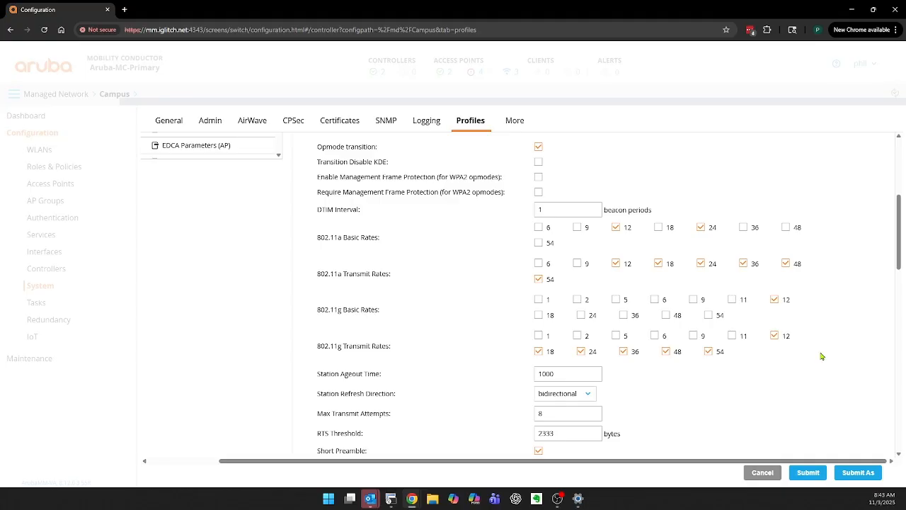
click(616, 227)
click(616, 263)
click(658, 227)
click(774, 300)
click(775, 336)
click(568, 378)
click(538, 314)
click(581, 315)
Switch to the SecureCRT session on Aruba7008-MD1-K and list the SSID profiles with show wlan ssid-profile
click(391, 502)
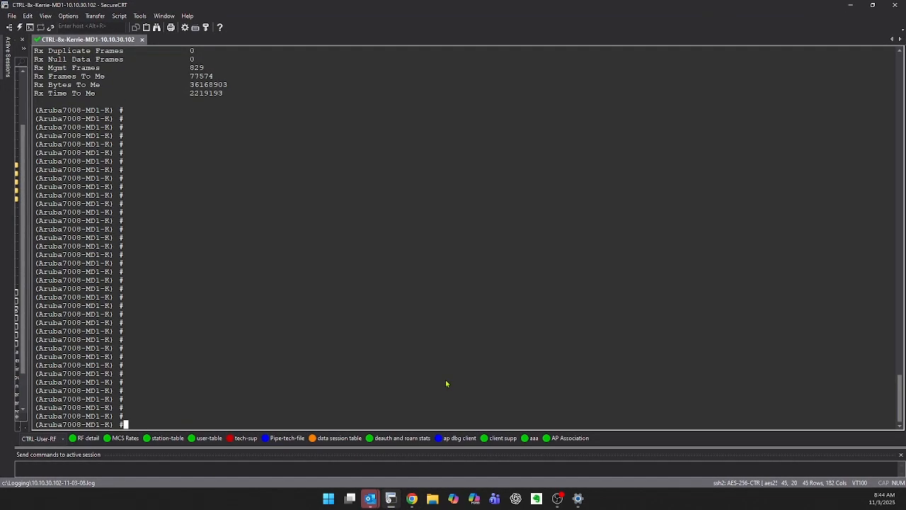
key(Return)
key(Return)
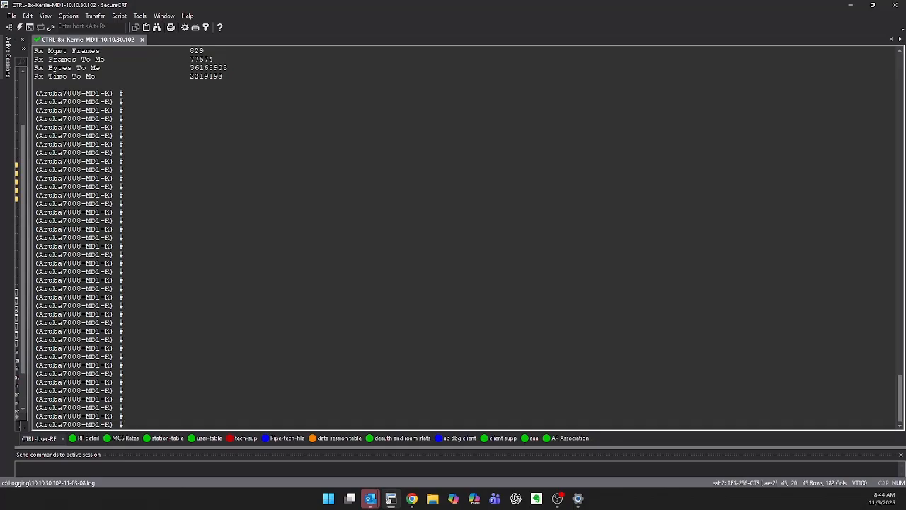
text(show wlan)
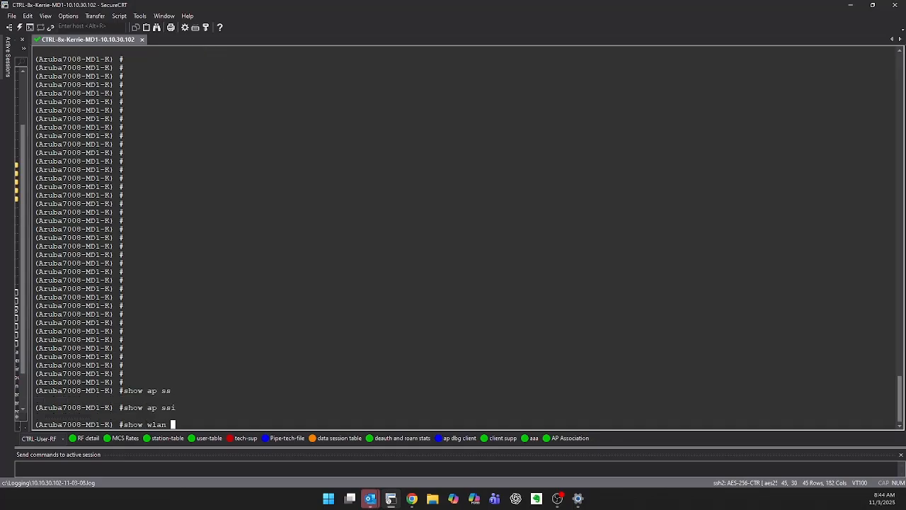
text(ssid-profile)
key(Return)
key(q)
Display the settings of AppleTV-MD_ssid_prof with show wlan ssid-profile AppleTV-MD_ssid_prof
key(Up)
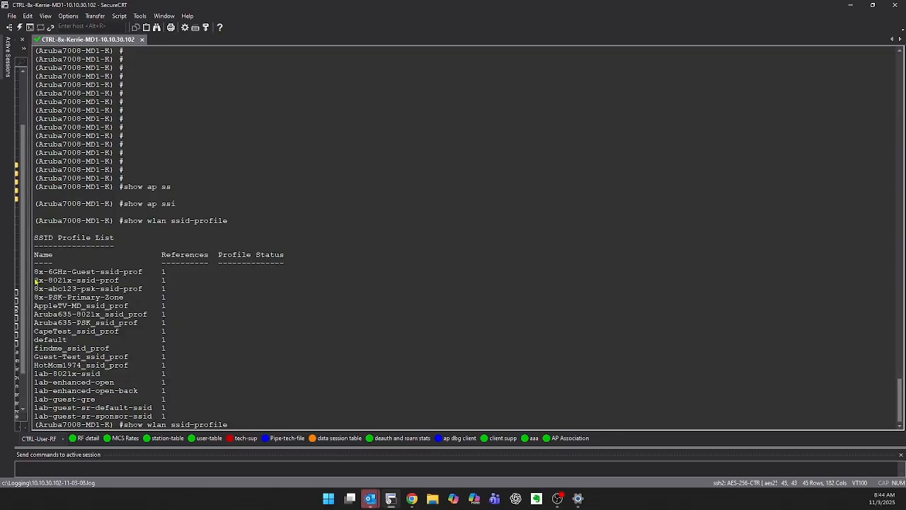
drag(35, 306, 130, 308)
right_click(318, 326)
key(Return)
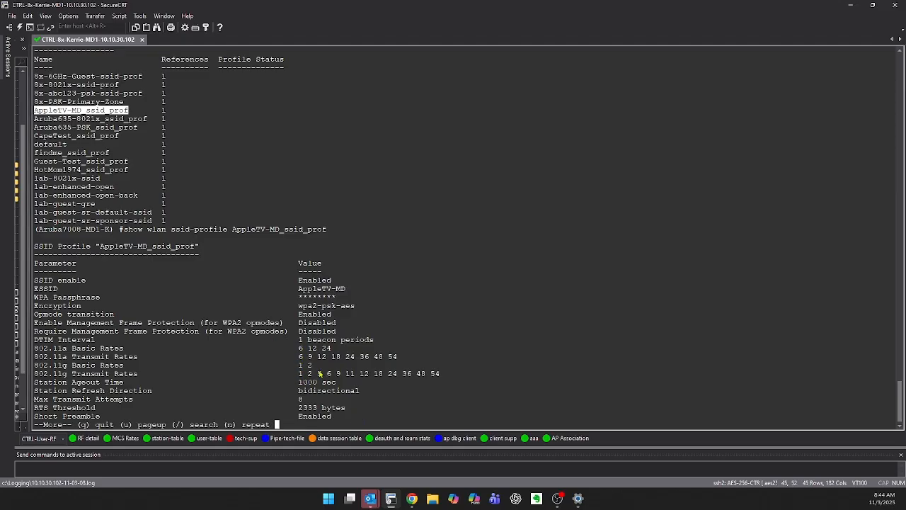
key(space)
Display the settings of the 802.1X profile with show wlan ssid-profile 8x-8021x-ssid-prof
key(Up)
key(BackSpace)
key(BackSpace)
key(BackSpace)
key(BackSpace)
key(BackSpace)
key(BackSpace)
key(BackSpace)
key(BackSpace)
key(BackSpace)
key(BackSpace)
key(BackSpace)
key(BackSpace)
key(BackSpace)
key(BackSpace)
key(BackSpace)
key(BackSpace)
key(BackSpace)
key(BackSpace)
key(BackSpace)
key(BackSpace)
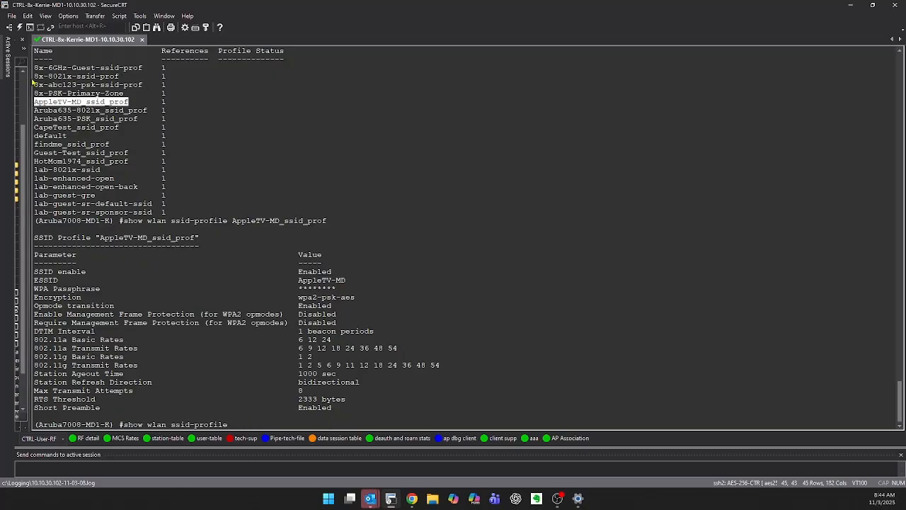
drag(34, 78, 119, 76)
right_click(428, 123)
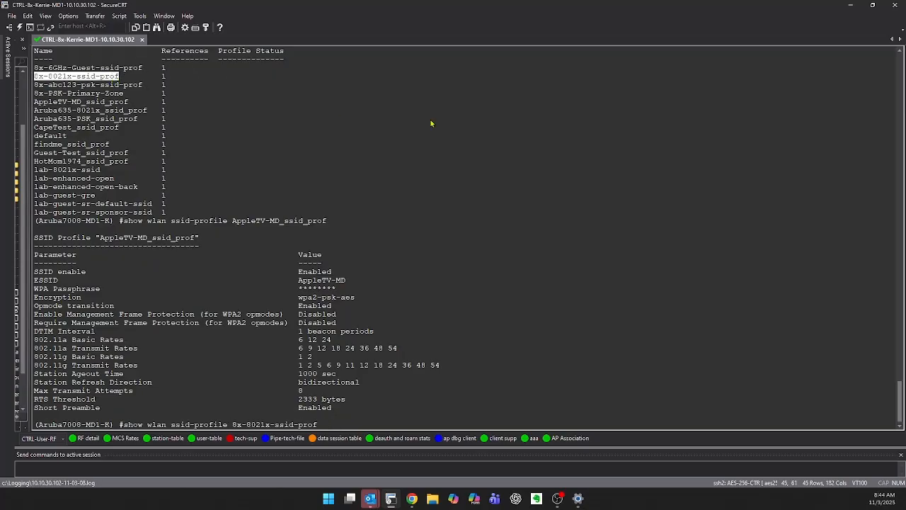
key(Return)
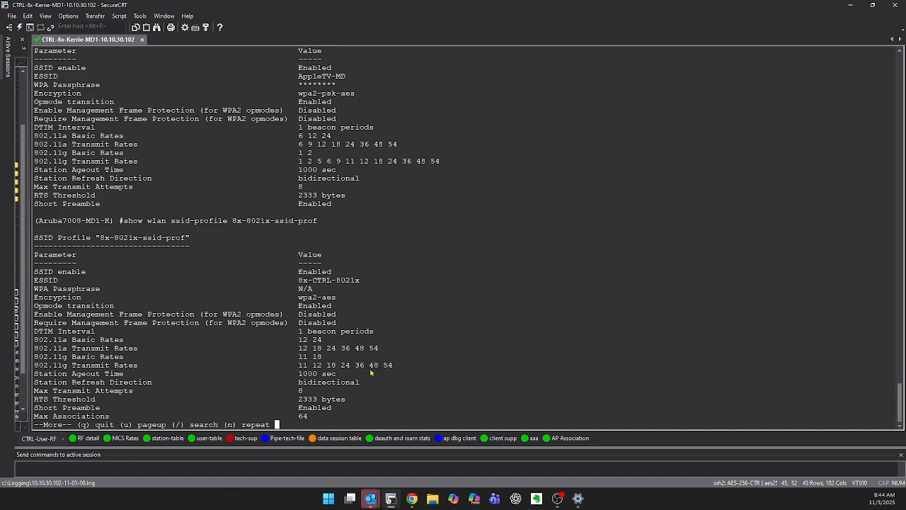
Highlight the 802.11a and 802.11g rate lines in the output, including rate 11 in the 802.11g basic and transmit rates
drag(394, 368, 195, 341)
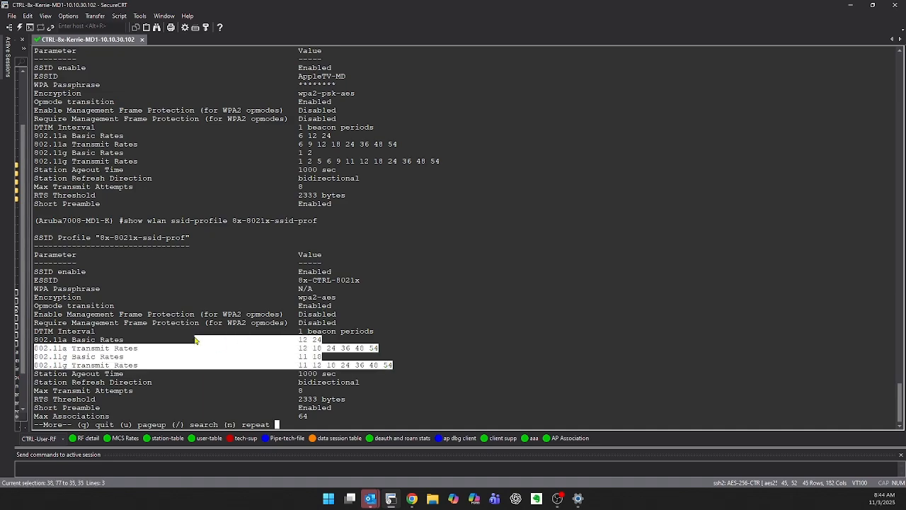
click(305, 360)
double_click(301, 359)
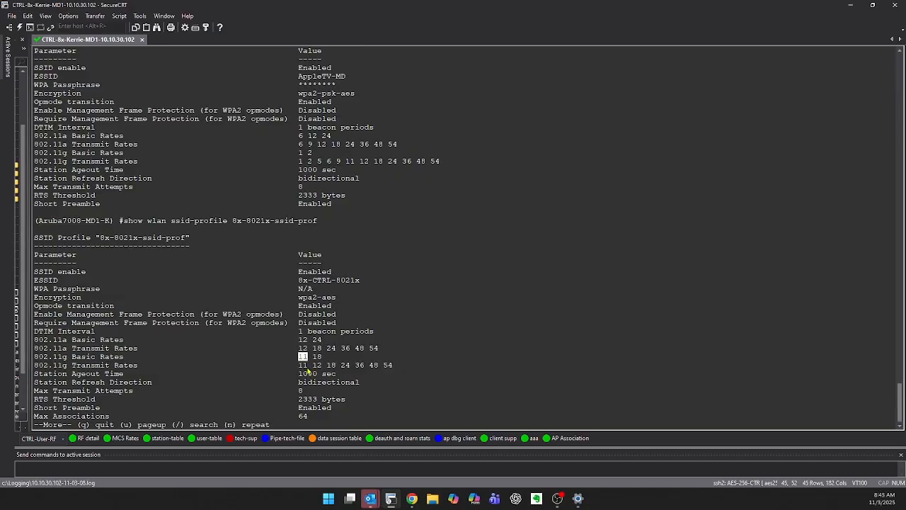
double_click(305, 367)
click(306, 368)
double_click(301, 366)
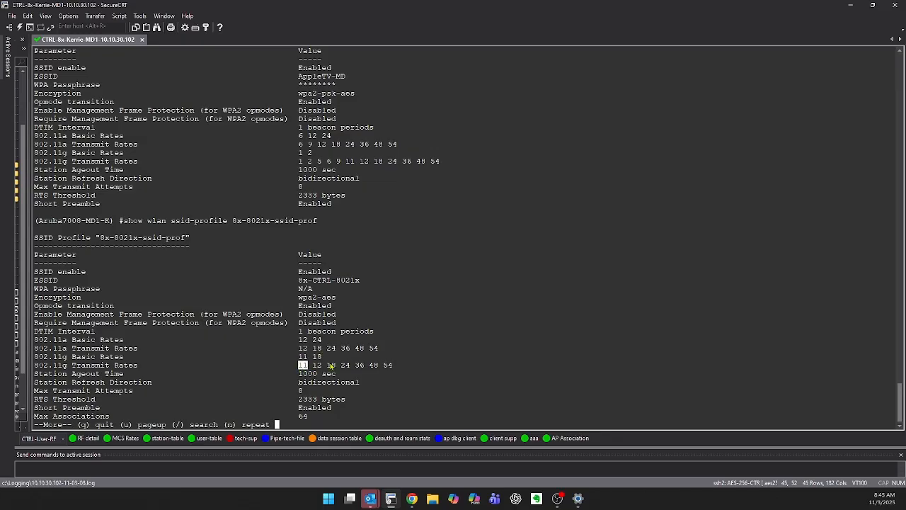